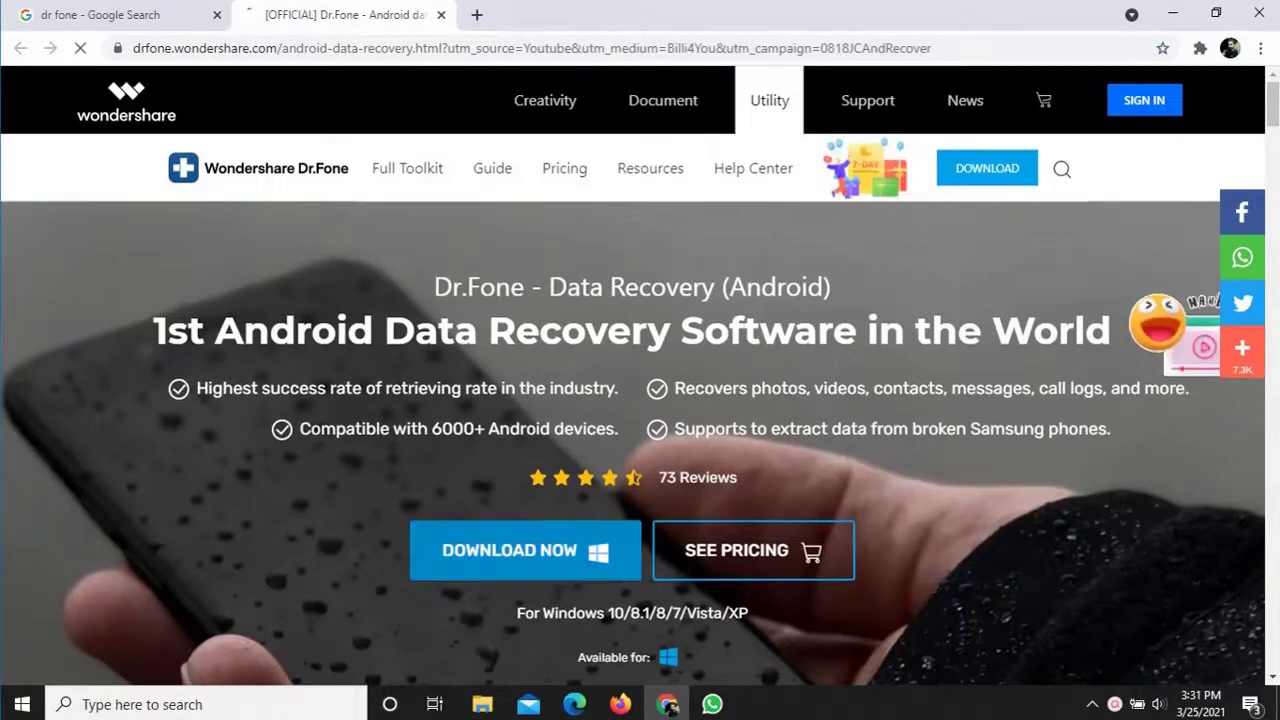
Step: Download the Dr.Fone installer to install and launch its toolbox home screen
click(525, 549)
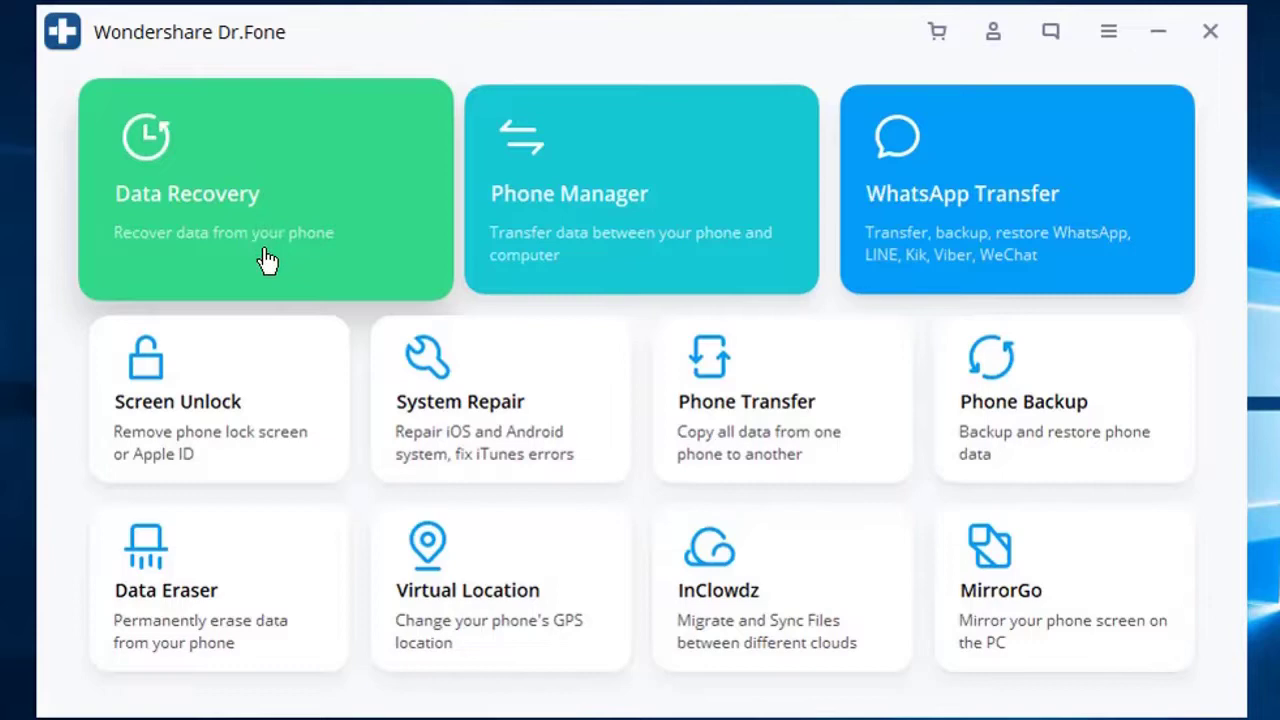
Step: Open Dr.Fone's Data Recovery tool and scroll down the phone's Settings list
click(267, 262)
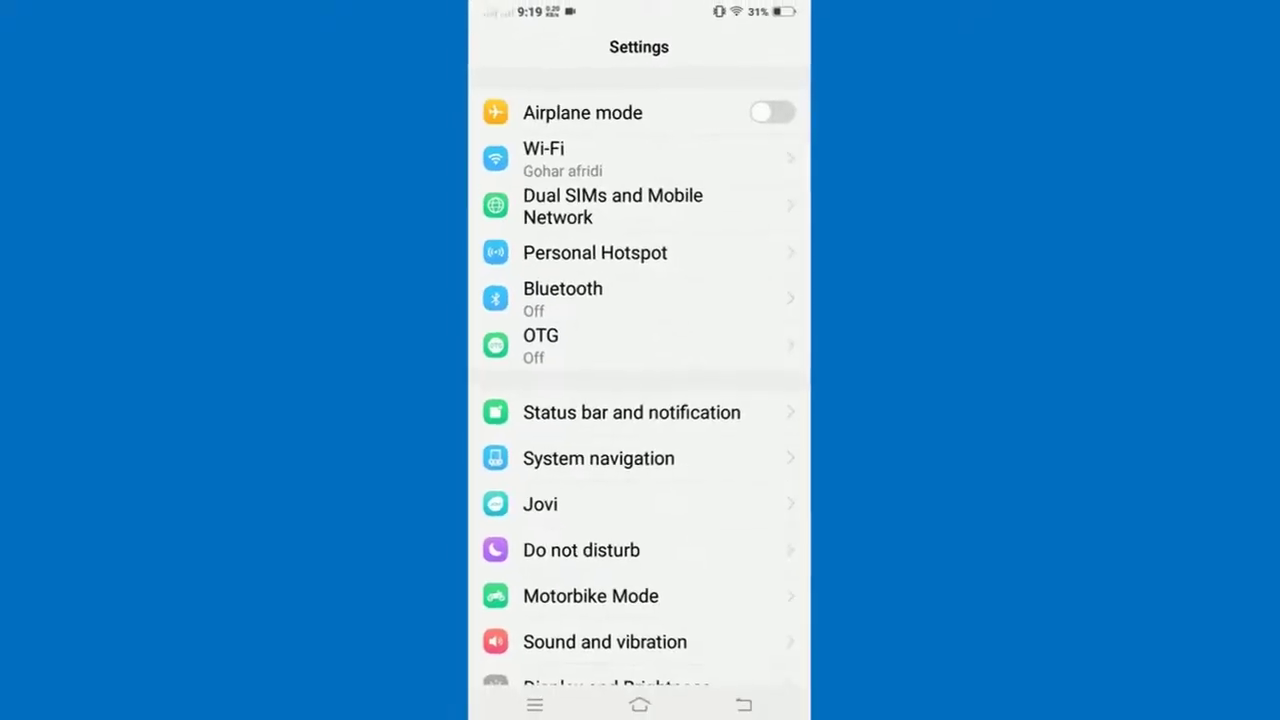
scroll(640, 400, down, 5)
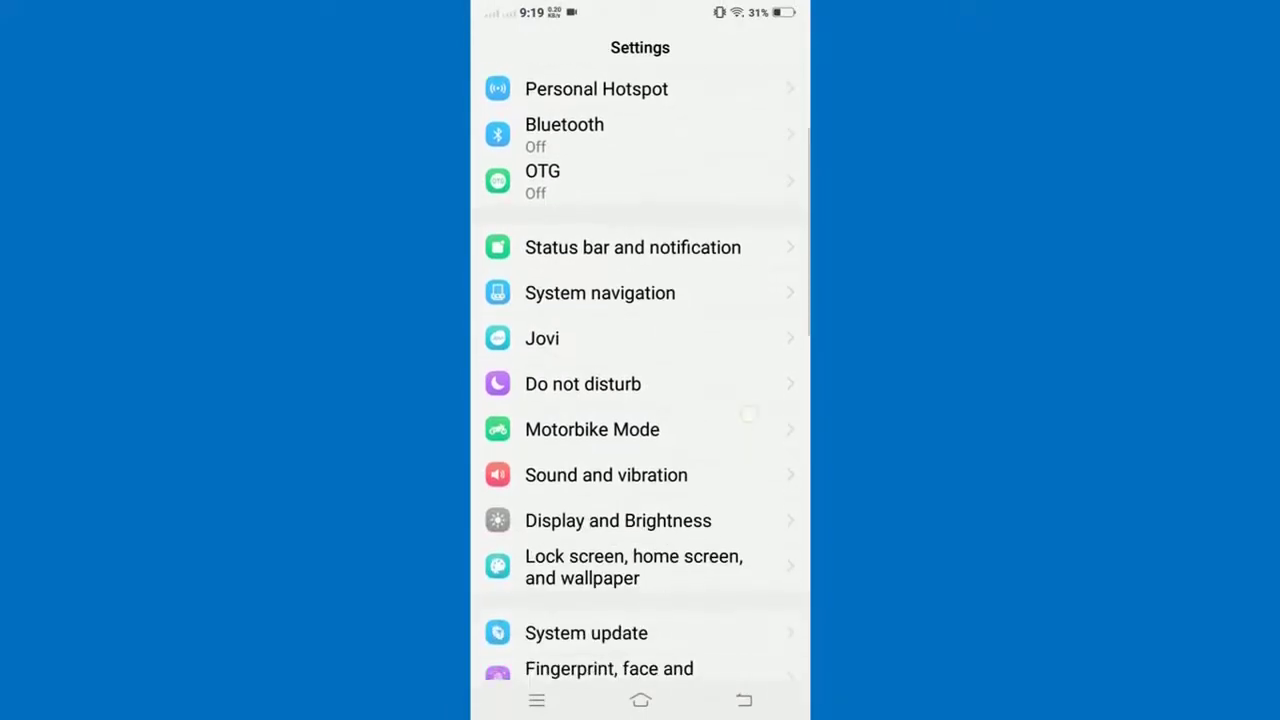
scroll(748, 443, down, 3)
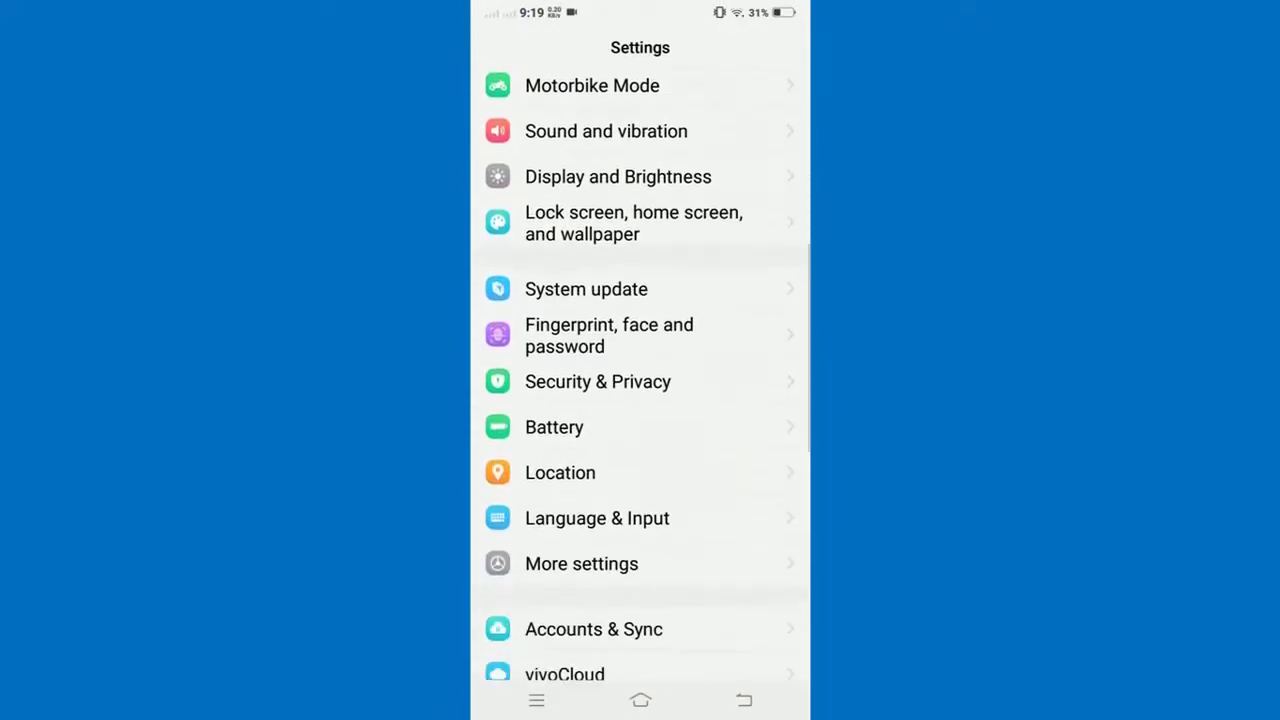
Step: Open More settings and scroll to the Developer options entry at the bottom
click(660, 567)
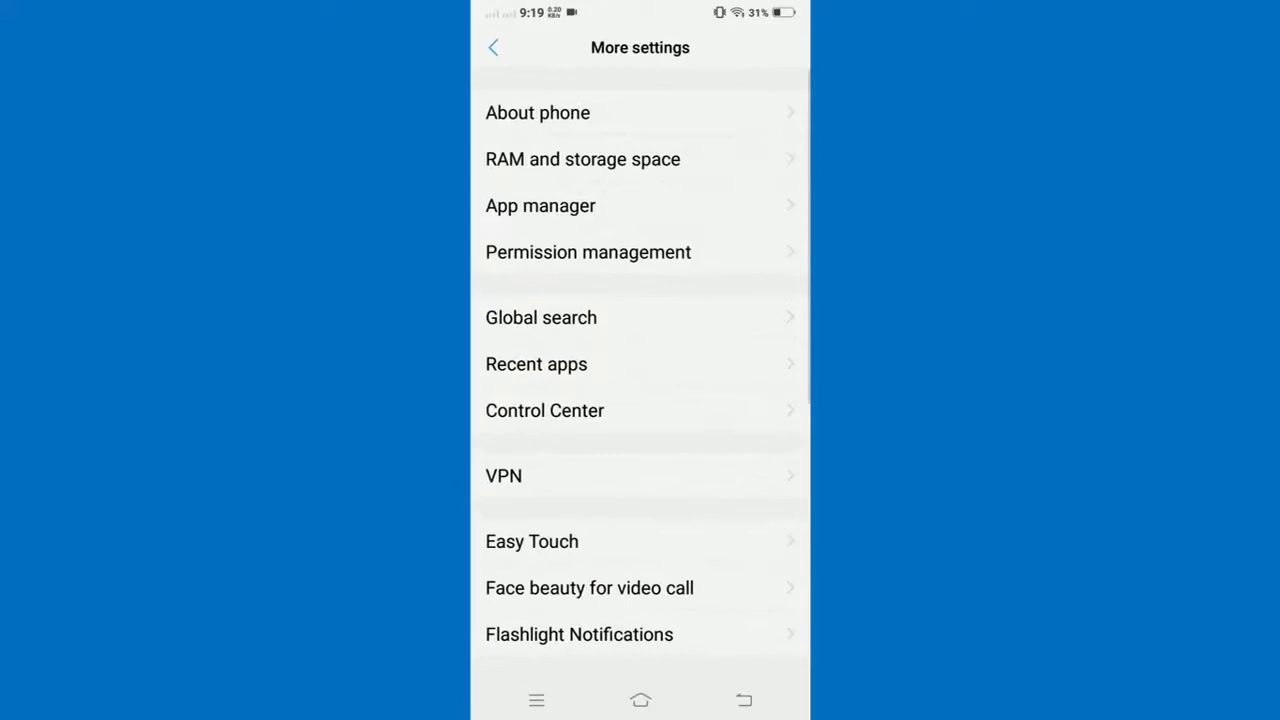
scroll(640, 378, down, 1)
scroll(640, 378, down, 1)
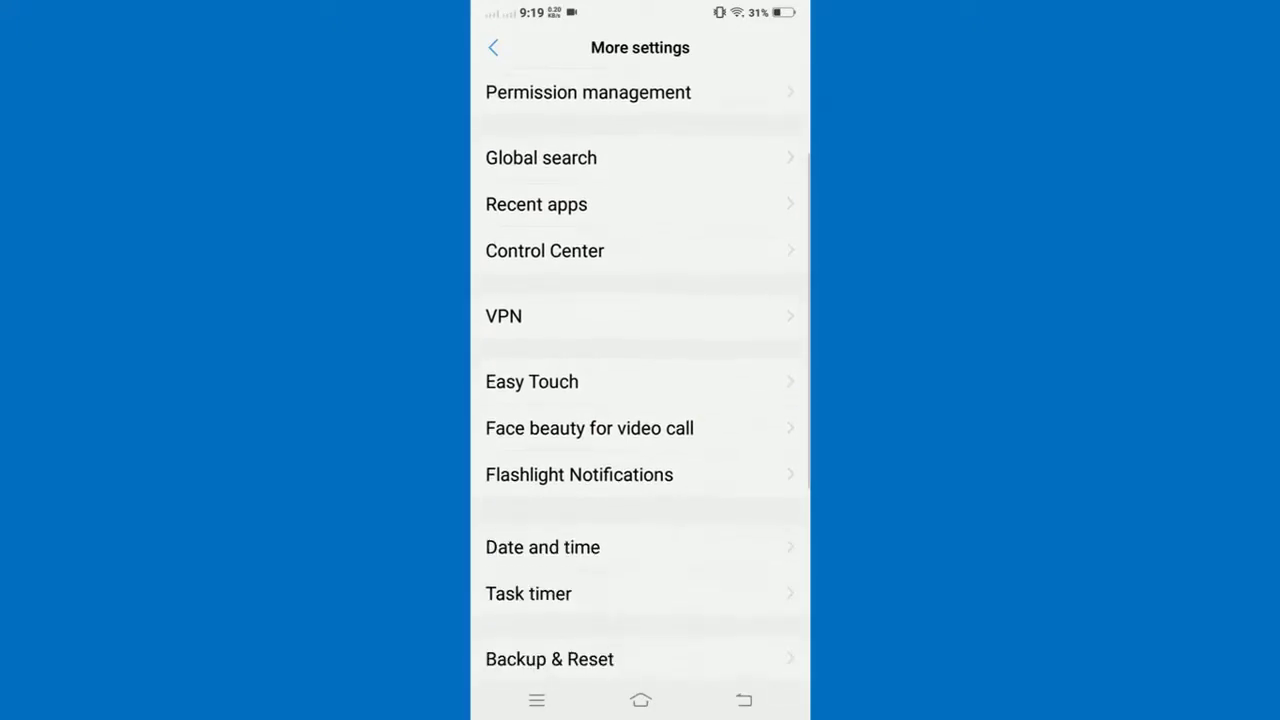
scroll(640, 378, down, 1)
scroll(640, 378, down, 1)
scroll(640, 378, down, 2)
scroll(640, 378, down, 1)
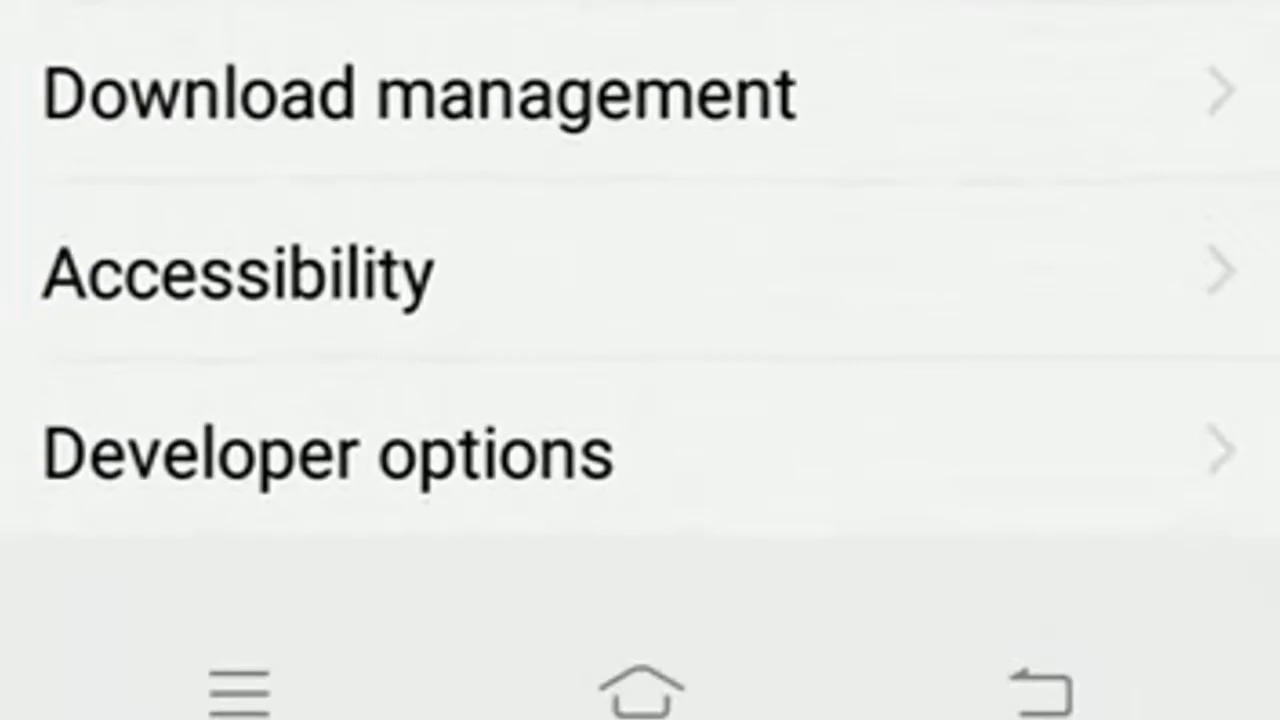
Step: In Developer options, enable USB debugging, confirm with OK, and go back to Settings
click(555, 330)
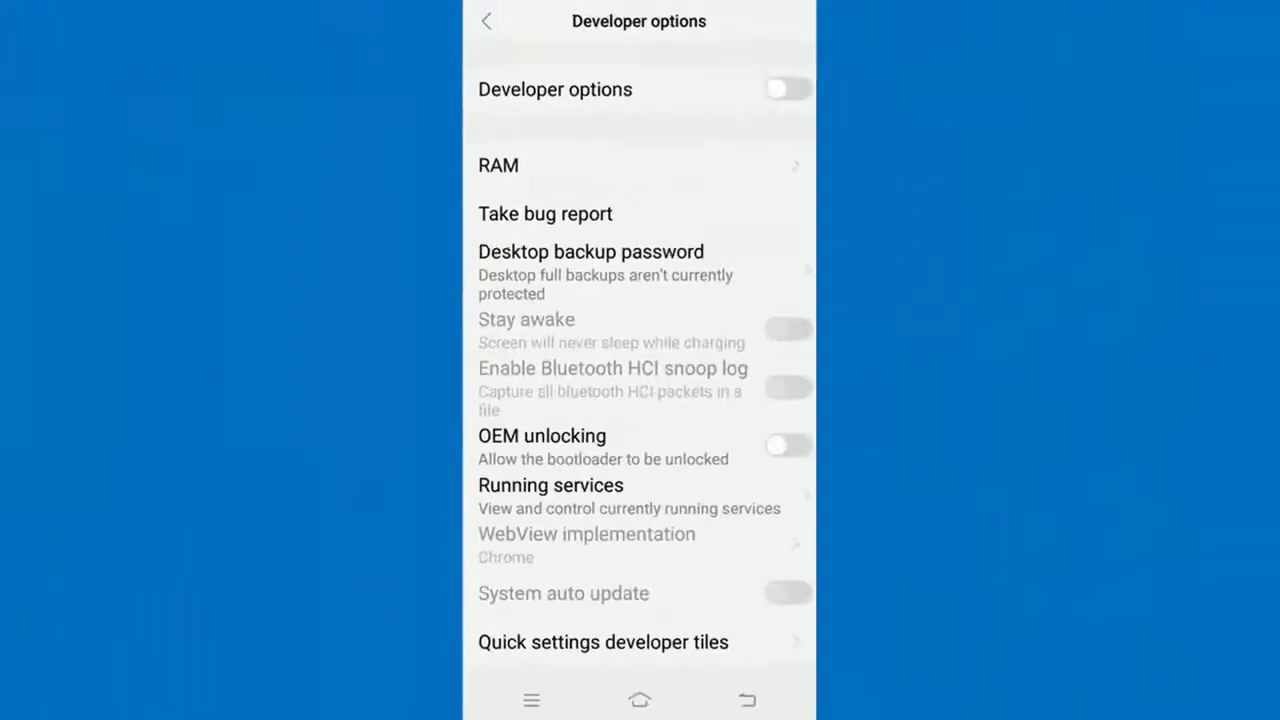
scroll(640, 400, down, 2)
scroll(640, 380, down, 1)
scroll(640, 380, down, 2)
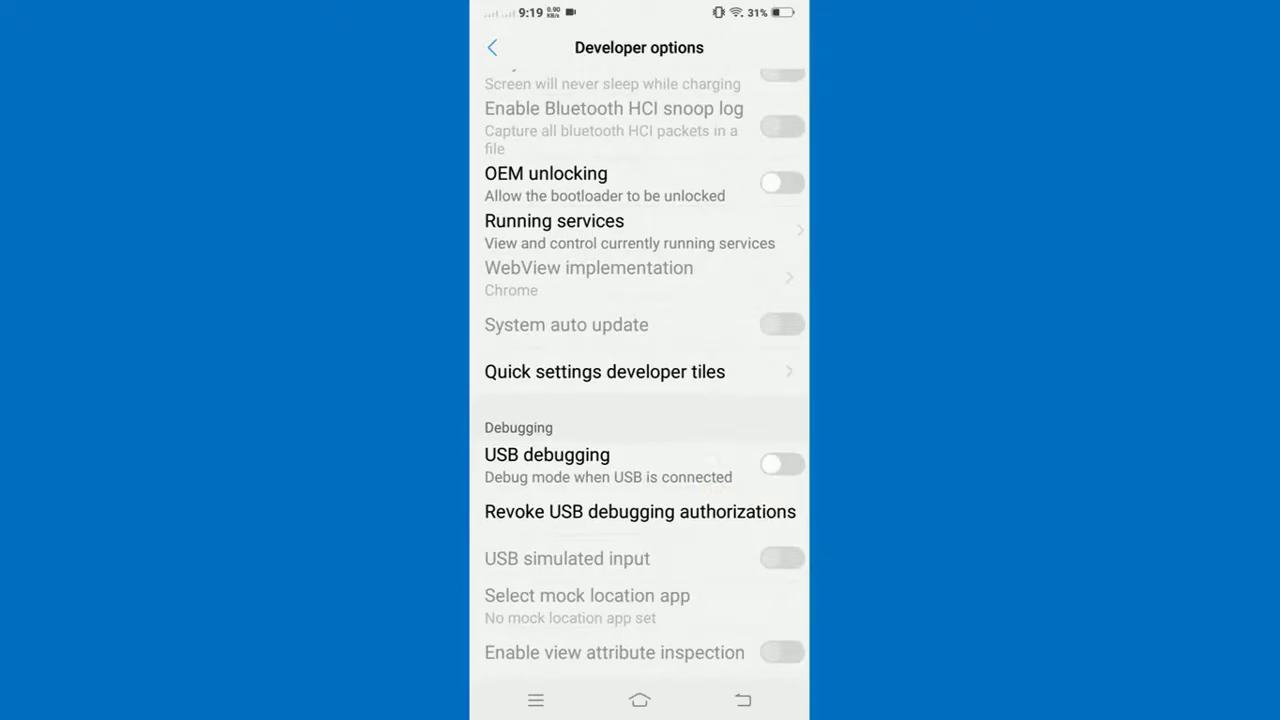
click(782, 463)
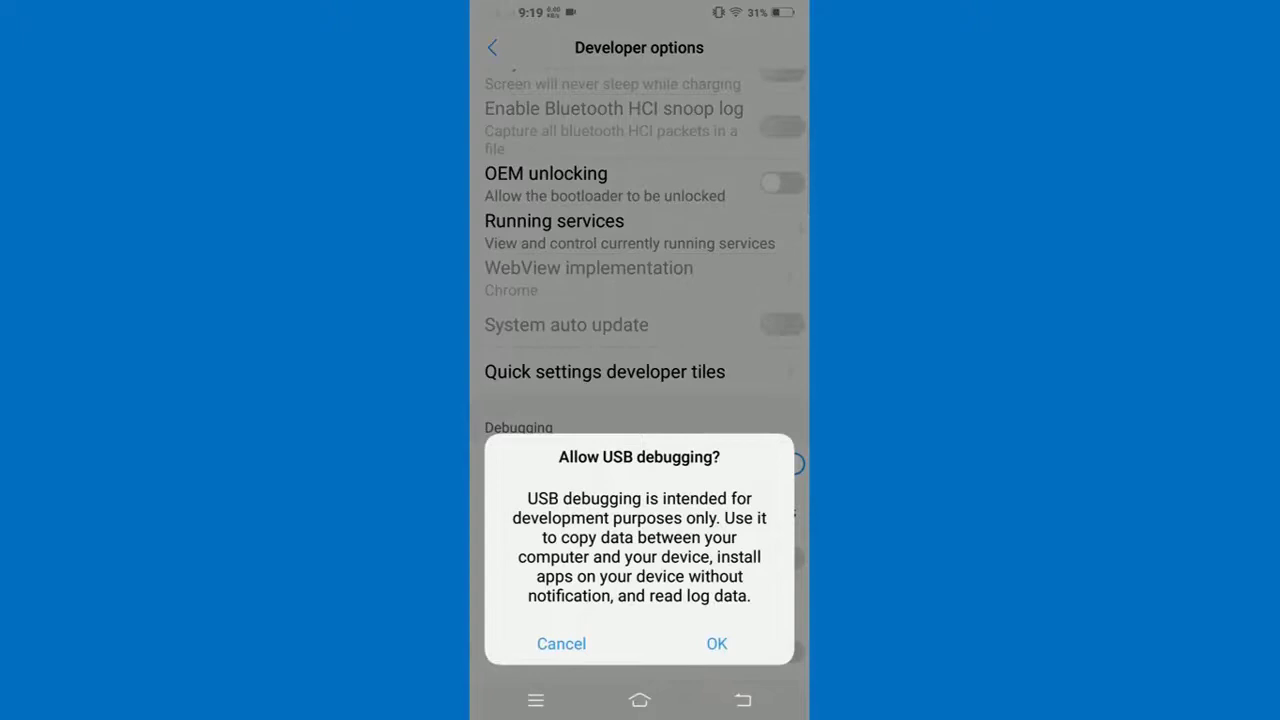
click(717, 643)
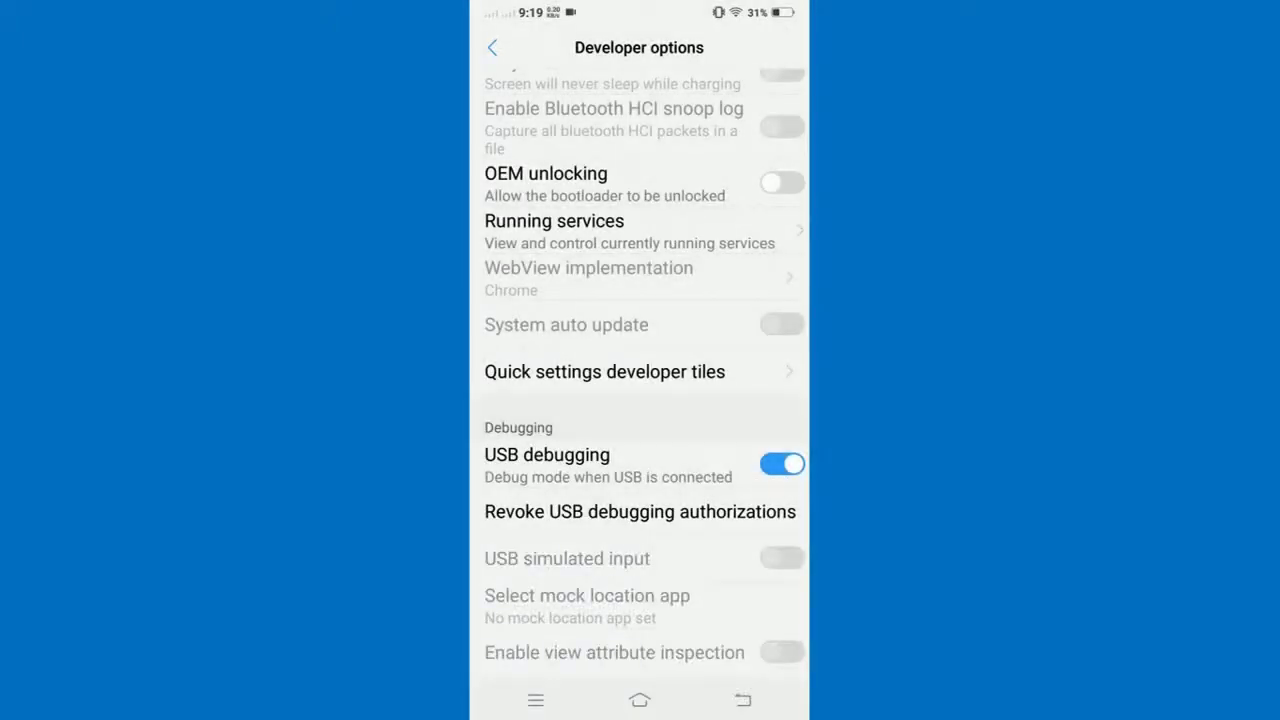
click(742, 700)
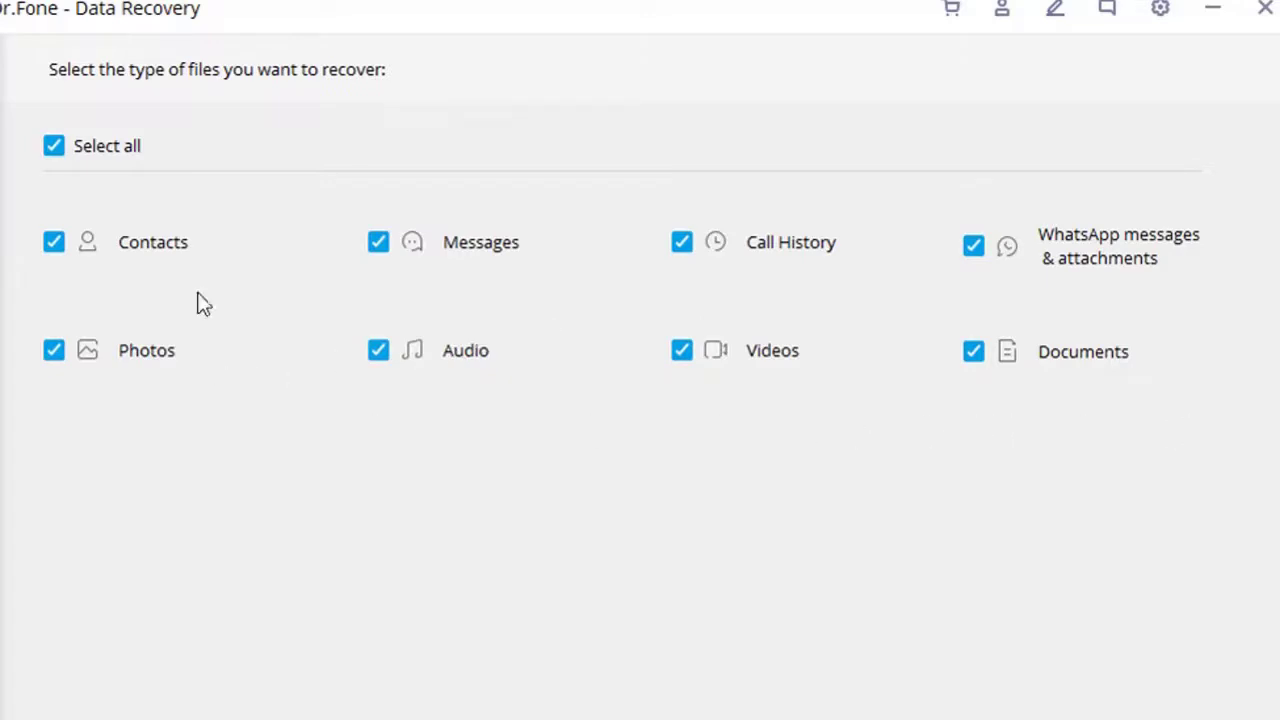
Step: Clear all file types, select only Photos, and start the phone scan with Next
click(54, 147)
click(54, 350)
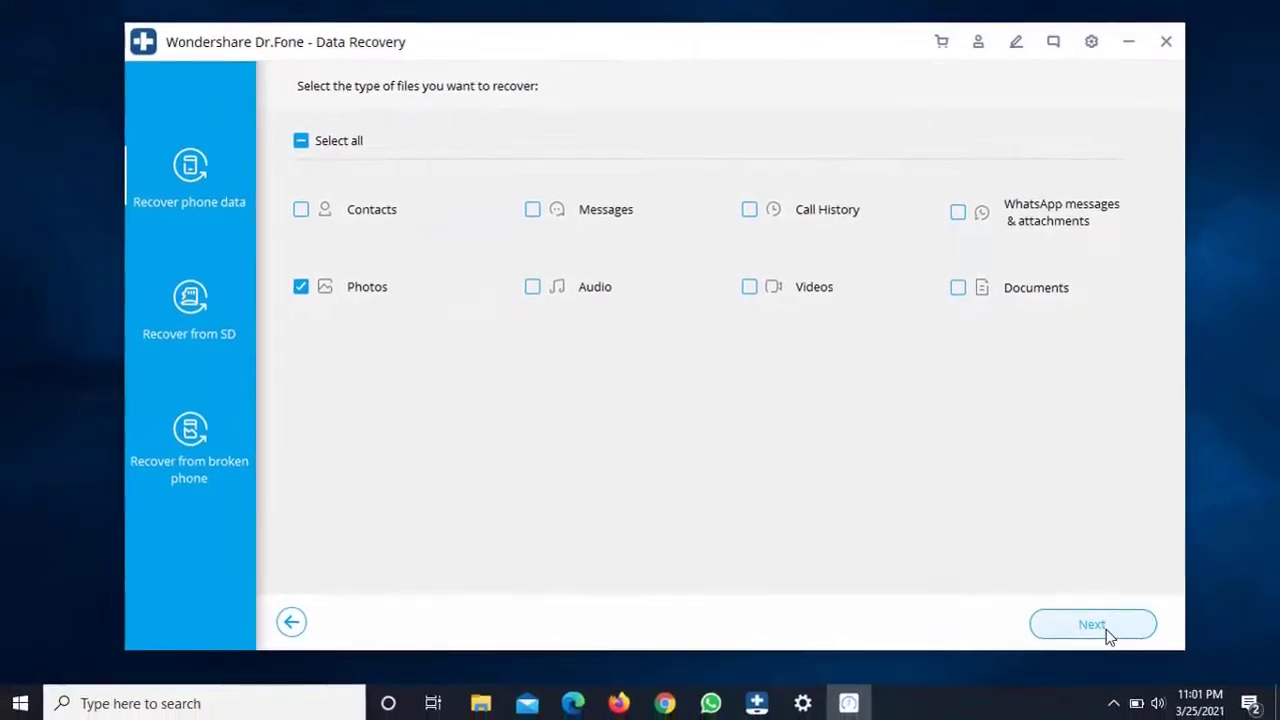
click(1108, 633)
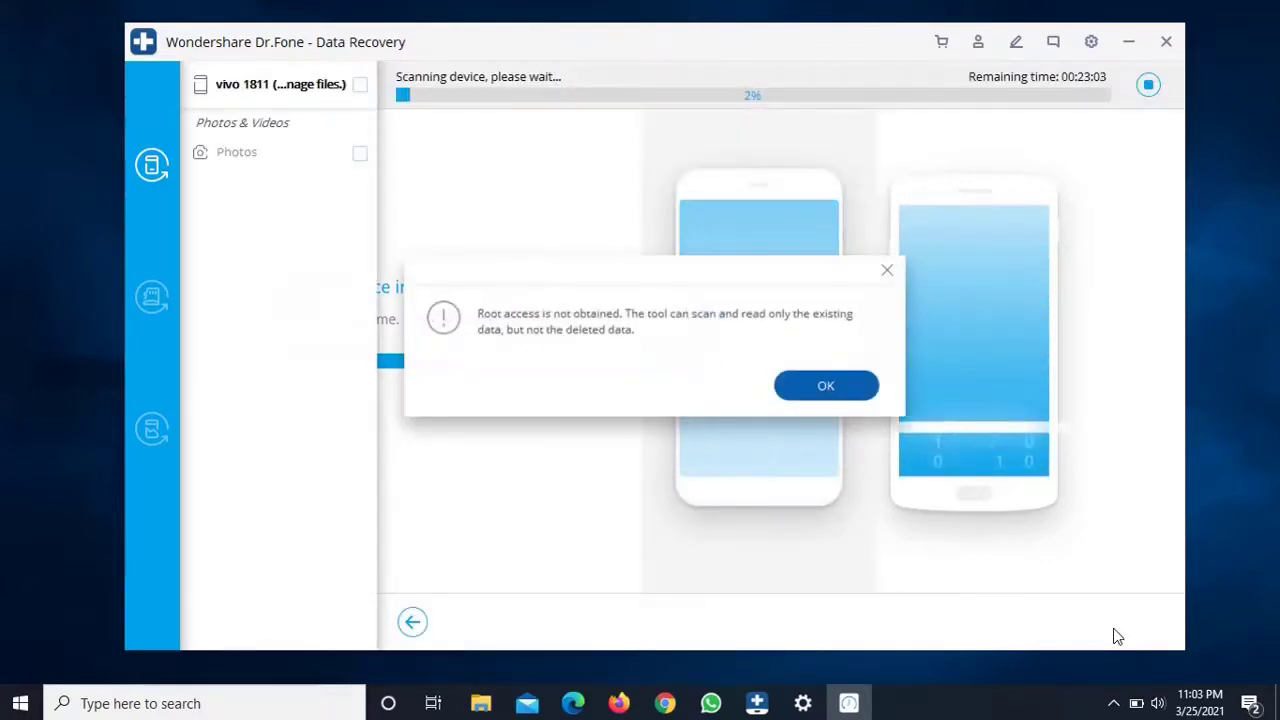
Step: Dismiss the Root access warning with OK and let the scan list Photos (2968)
click(832, 387)
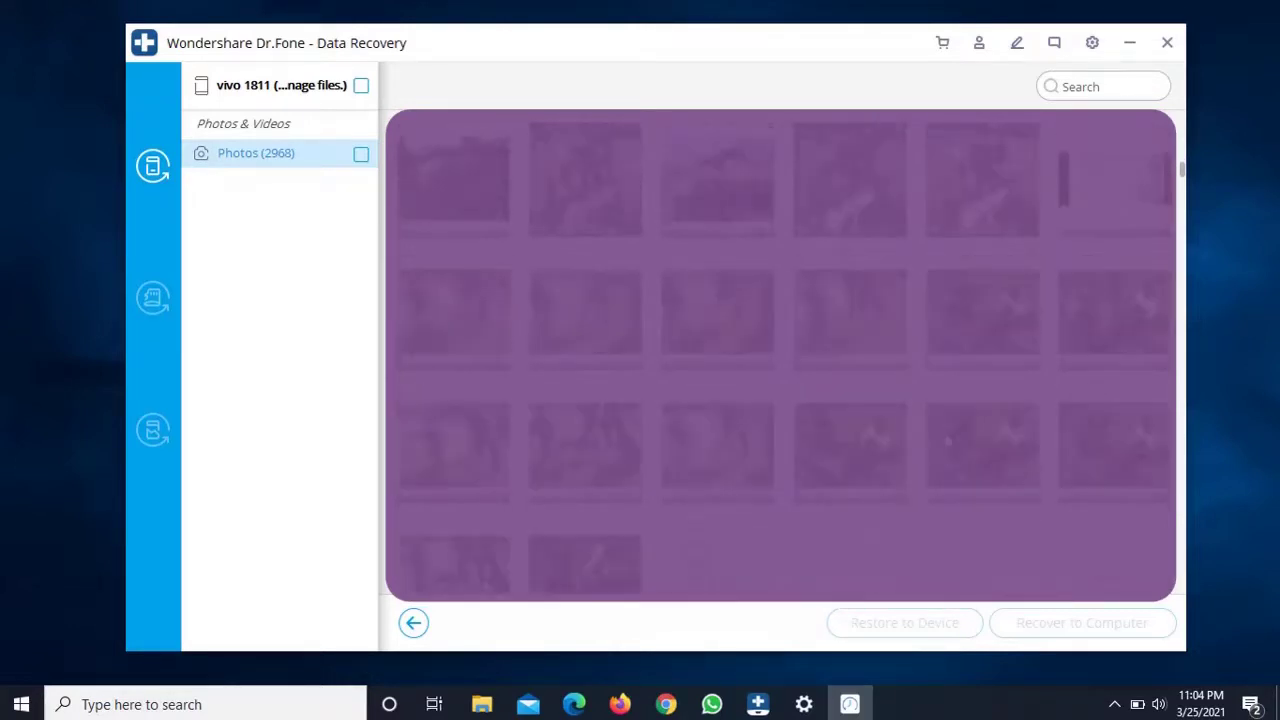
scroll(945, 440, down, 5)
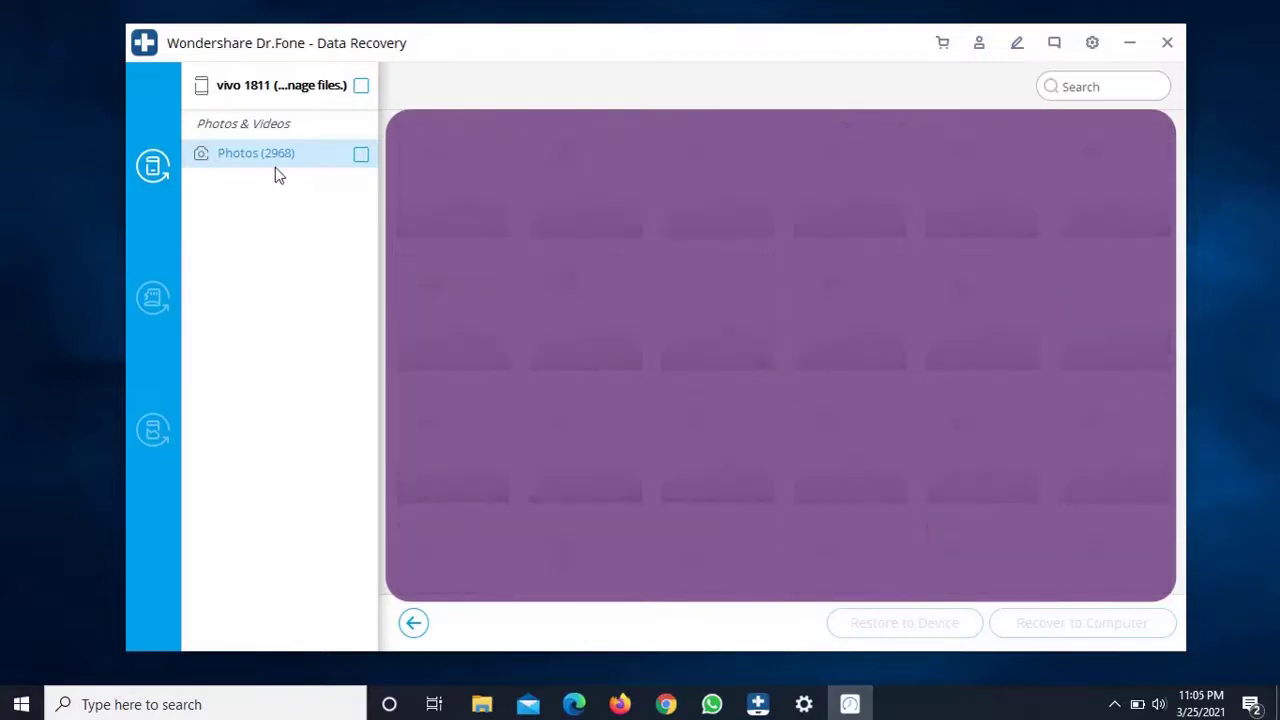